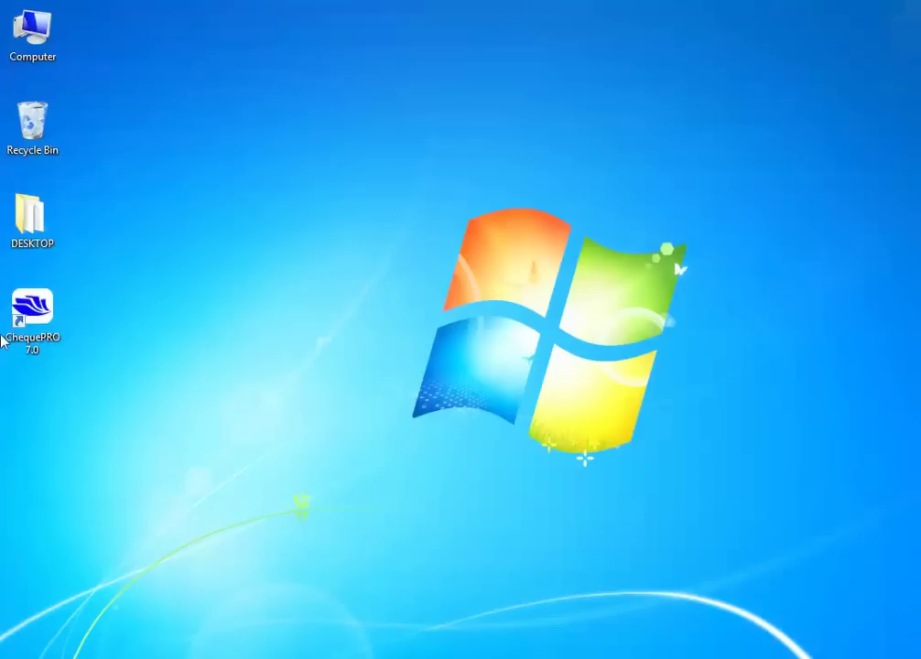
- Start ChequePRO 7.0 and log in to Demo Company as Admin with English as the language
click(32, 316)
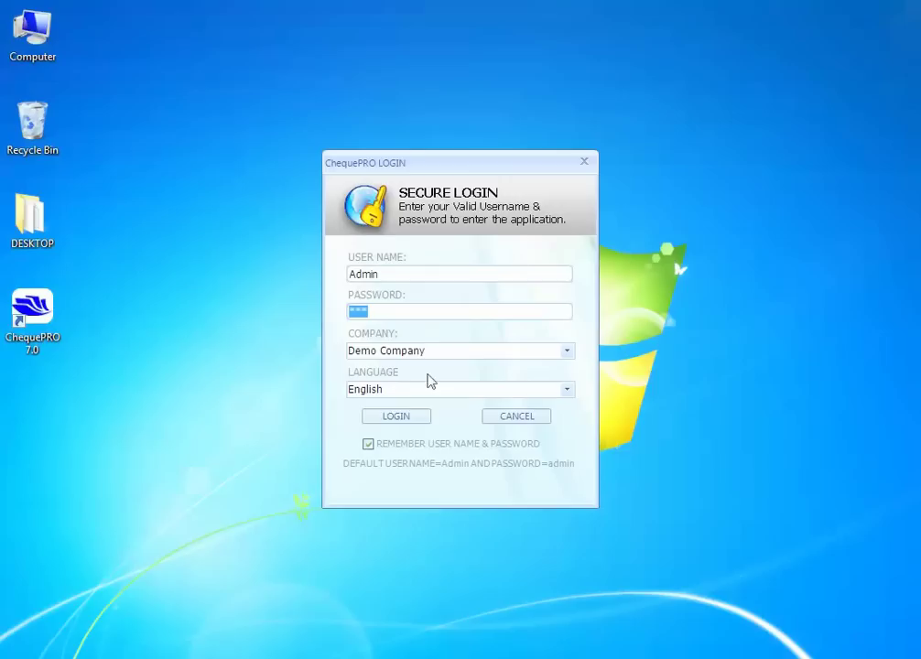
click(421, 424)
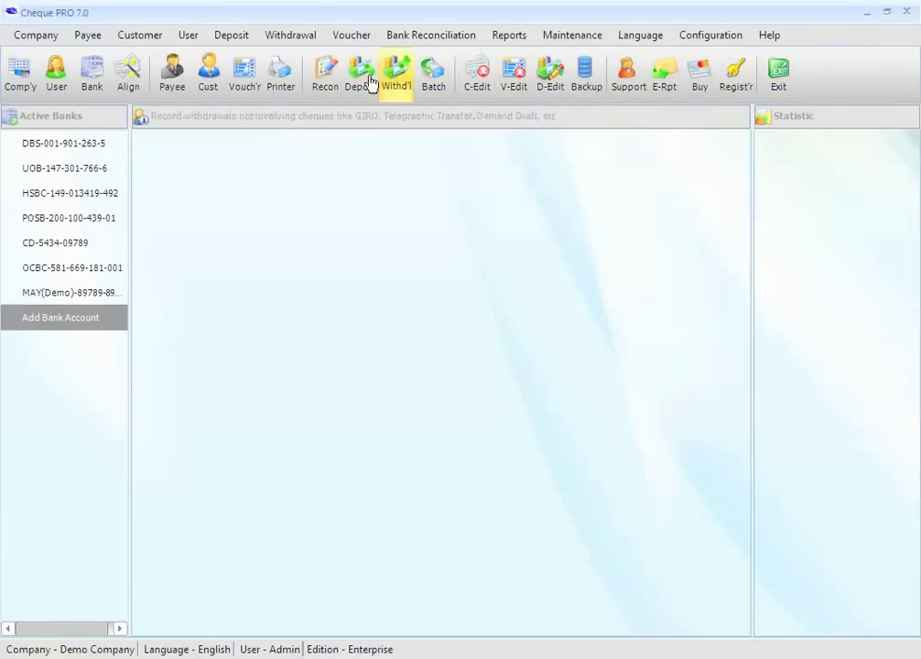
- Open the cheque alignment for the DBS bank and enable editing of its layout
click(128, 71)
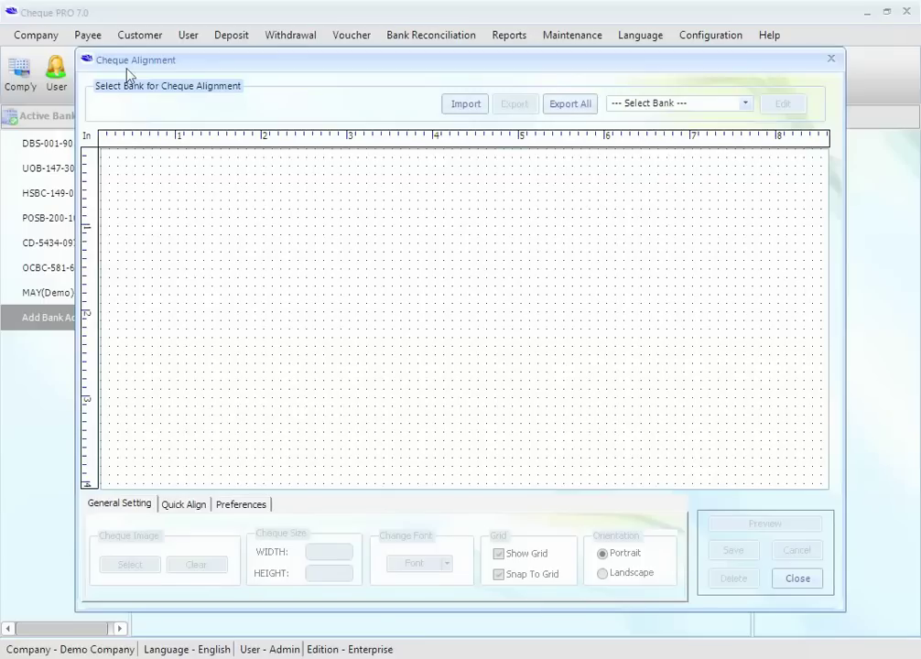
click(696, 105)
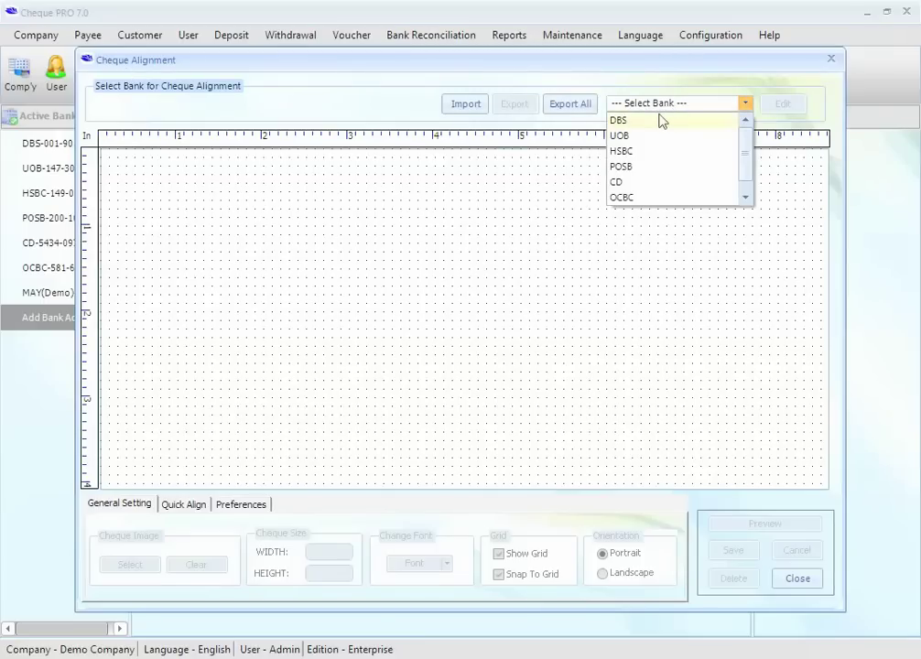
click(662, 121)
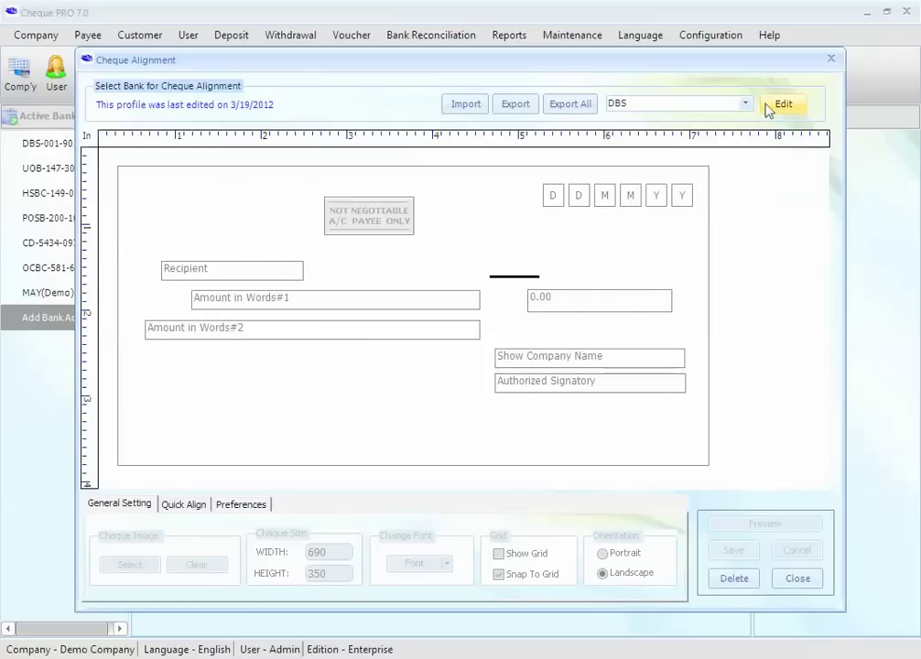
click(771, 108)
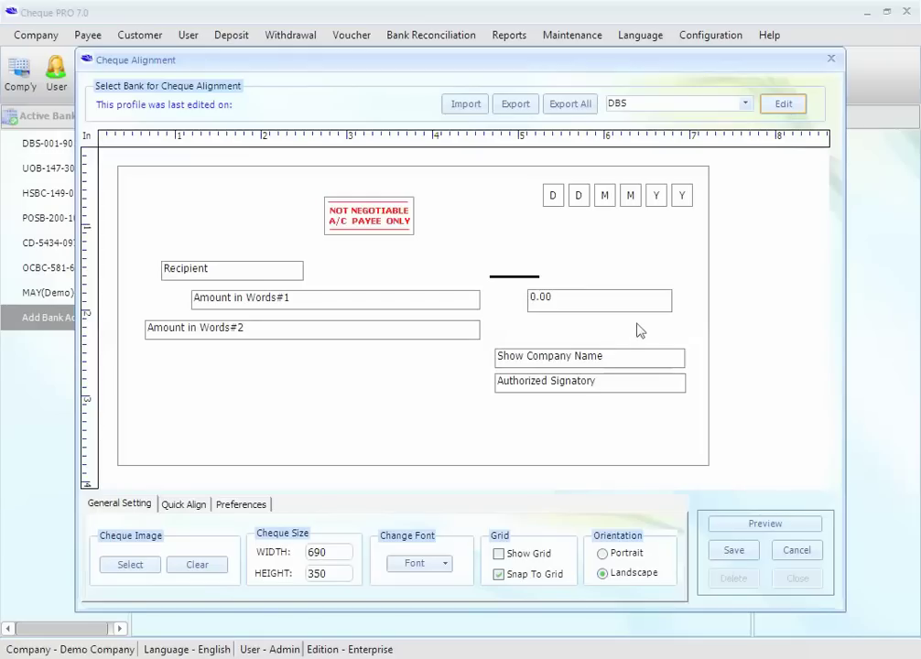
- Move the NOT NEGOTIABLE A/C PAYEE ONLY stamp toward the cheque's upper-left area and fine-tune its horizontal position
click(395, 229)
drag(330, 199, 223, 190)
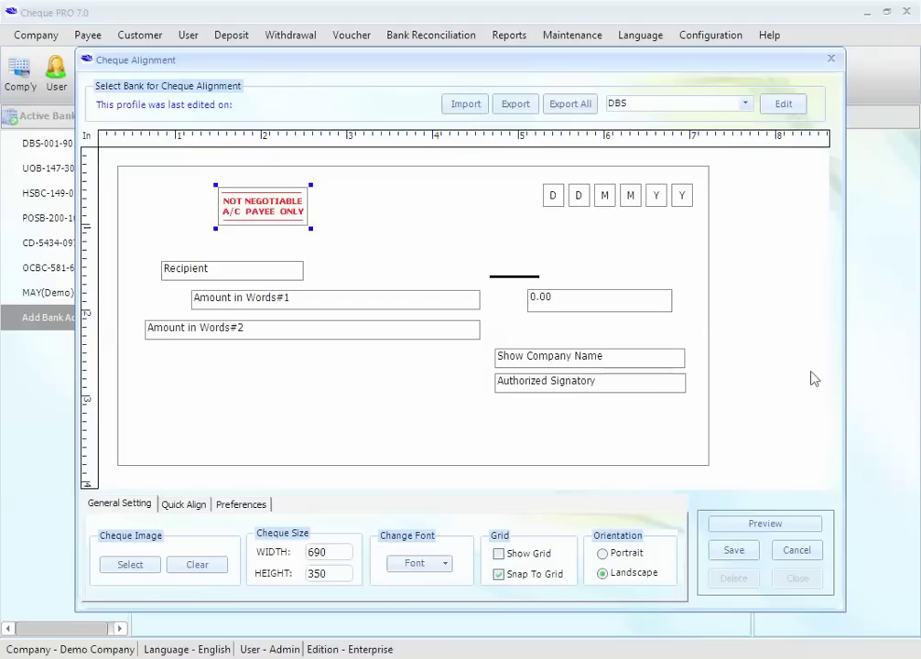
key(Right)
key(Right)
key(Right)
key(Right)
key(Right)
key(Right)
key(Right)
key(Right)
key(Right)
key(Right)
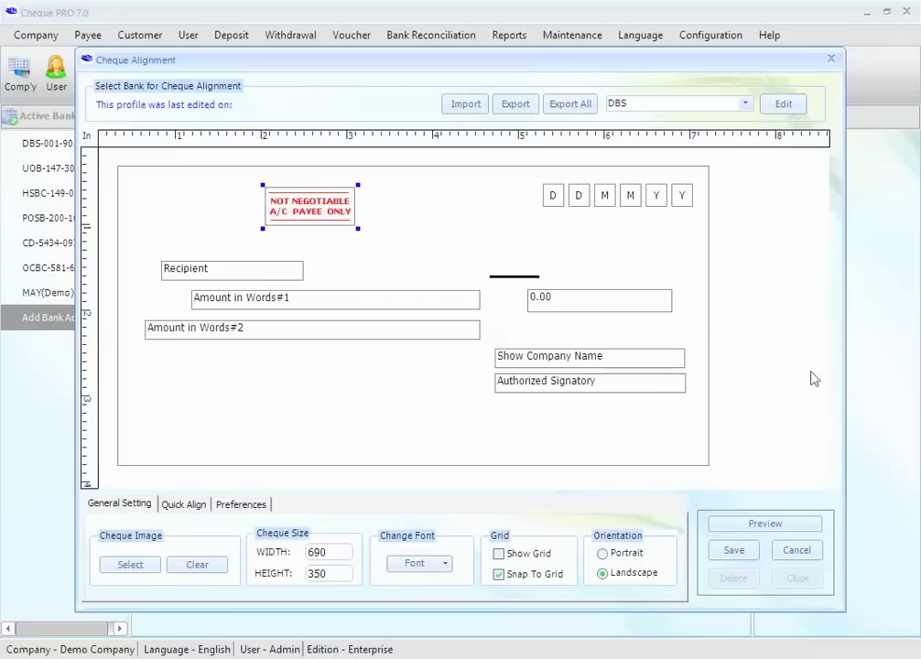
key(Left)
key(Left)
key(Left)
key(Left)
key(Left)
key(Left)
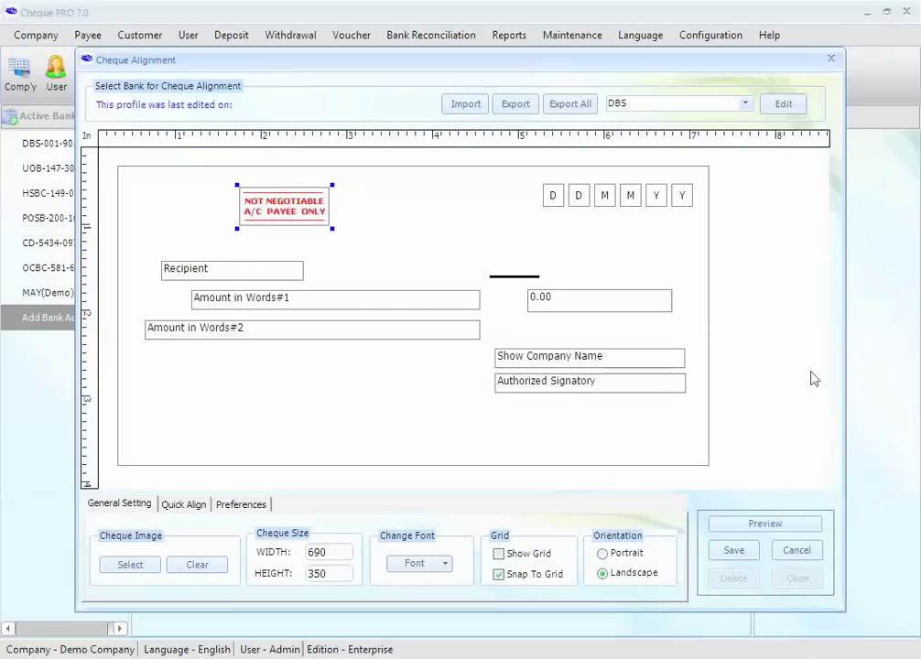
- Fine-tune the stamp's vertical position so it sits slightly lower on the cheque, and deselect it
key(Down)
key(Down)
key(Down)
key(Down)
key(Down)
key(Down)
key(Up)
key(Up)
key(Up)
key(Up)
key(Up)
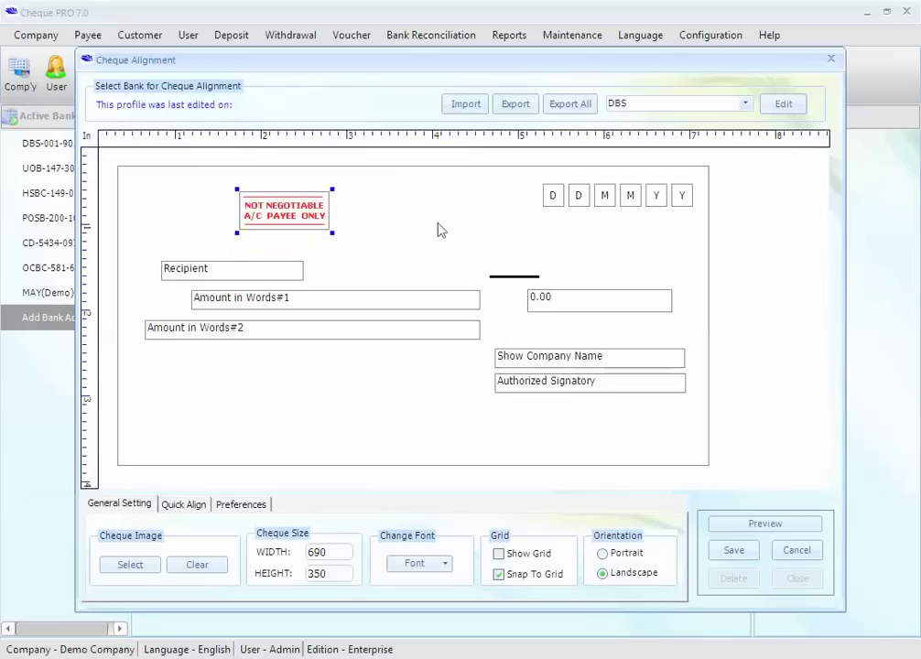
click(436, 230)
- Select all six date boxes together and shift them slightly to the left as a group
click(553, 197)
ctrl+click(580, 196)
ctrl+click(604, 195)
ctrl+click(630, 196)
ctrl+click(656, 196)
ctrl+click(682, 196)
key(Left)
key(Left)
key(Left)
key(Left)
- Adjust the position of the grouped date boxes so they sit slightly lower on the cheque
key(ctrl+a)
key(Down)
key(Down)
key(Down)
key(Down)
key(Right)
key(Right)
key(Right)
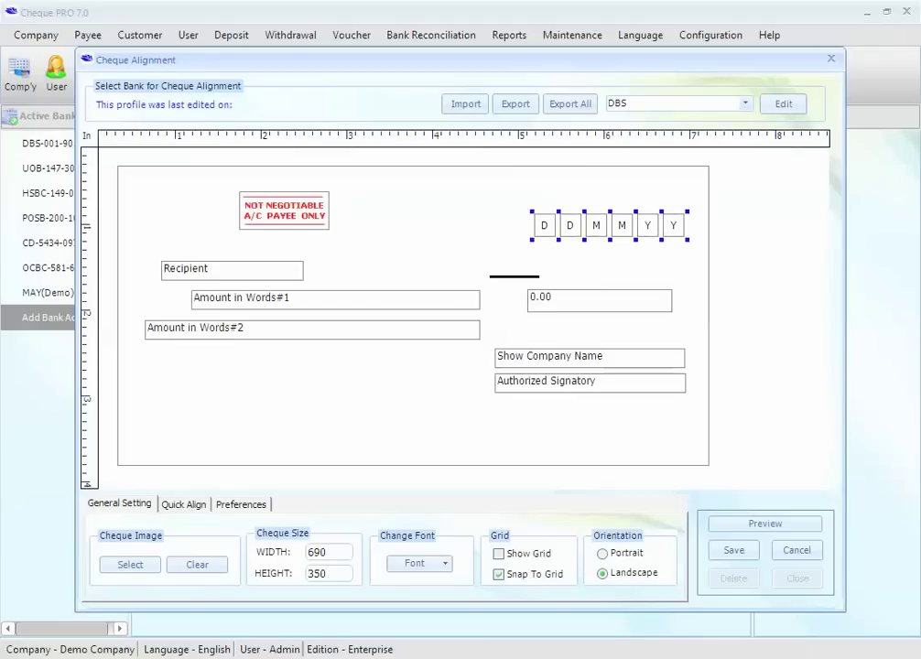
key(ctrl+a)
key(Up)
key(Up)
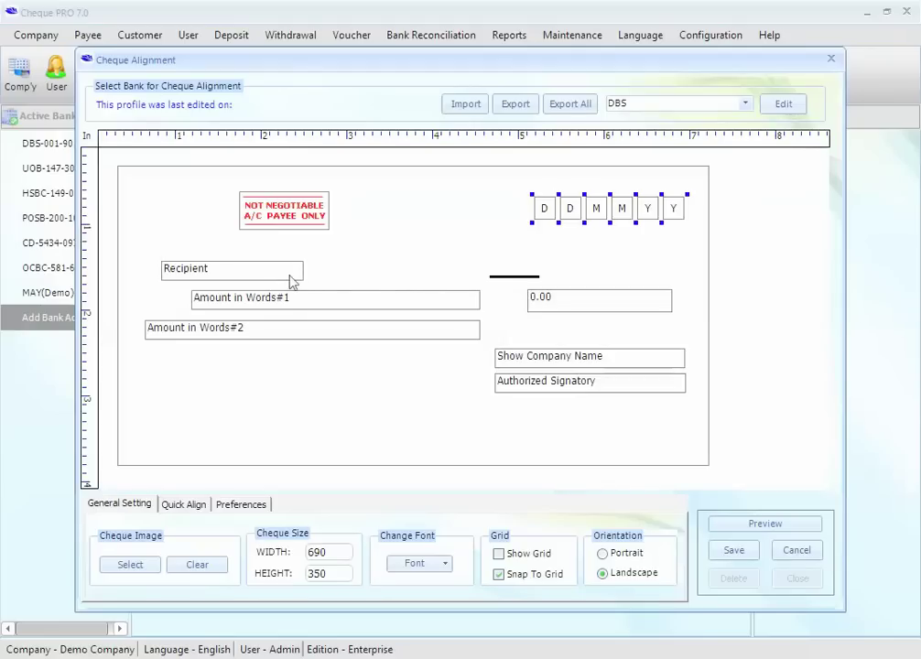
- Widen the Recipient box until its right edge nearly lines up with the Amount in Words boxes
click(291, 273)
drag(303, 268, 477, 270)
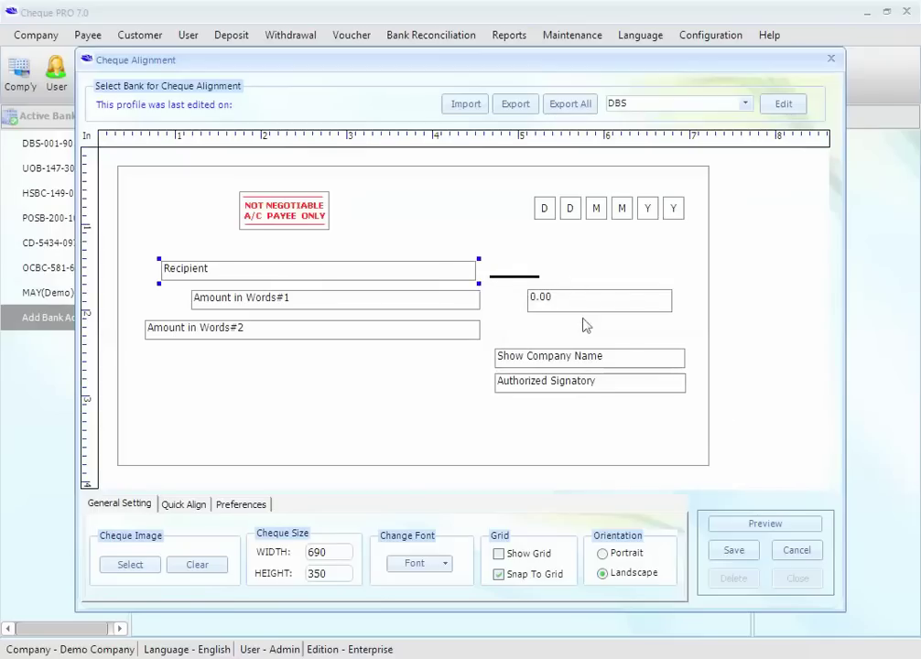
click(430, 401)
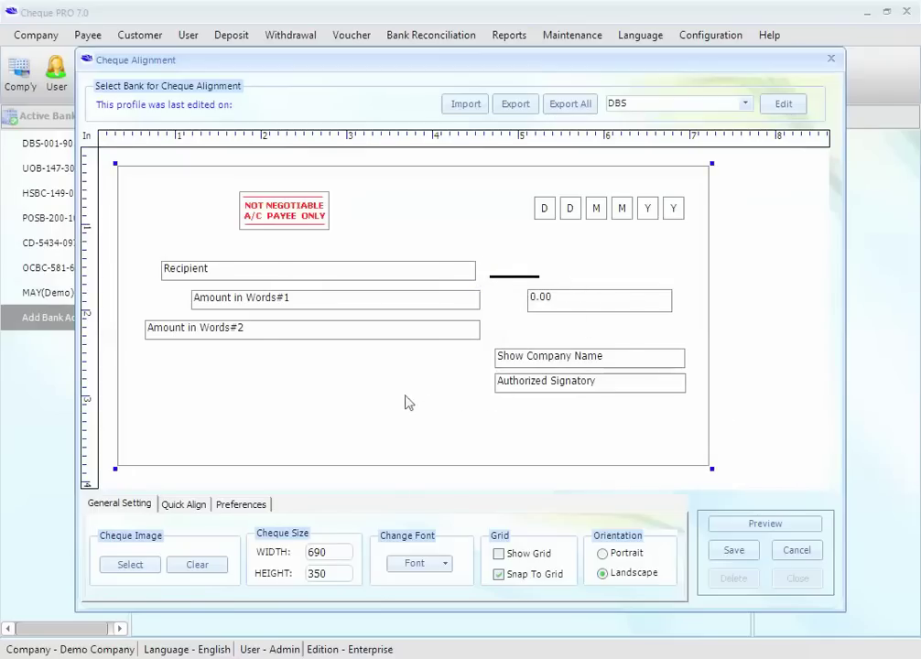
- Set the Recipient font to Mistral, Bold, size 14, and choose Landscape orientation
click(449, 562)
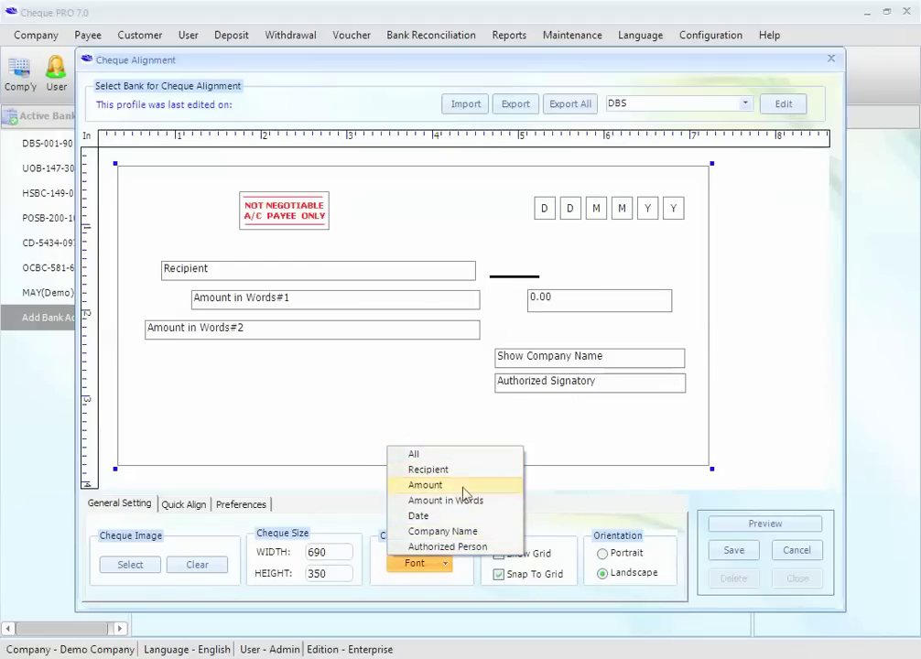
click(465, 472)
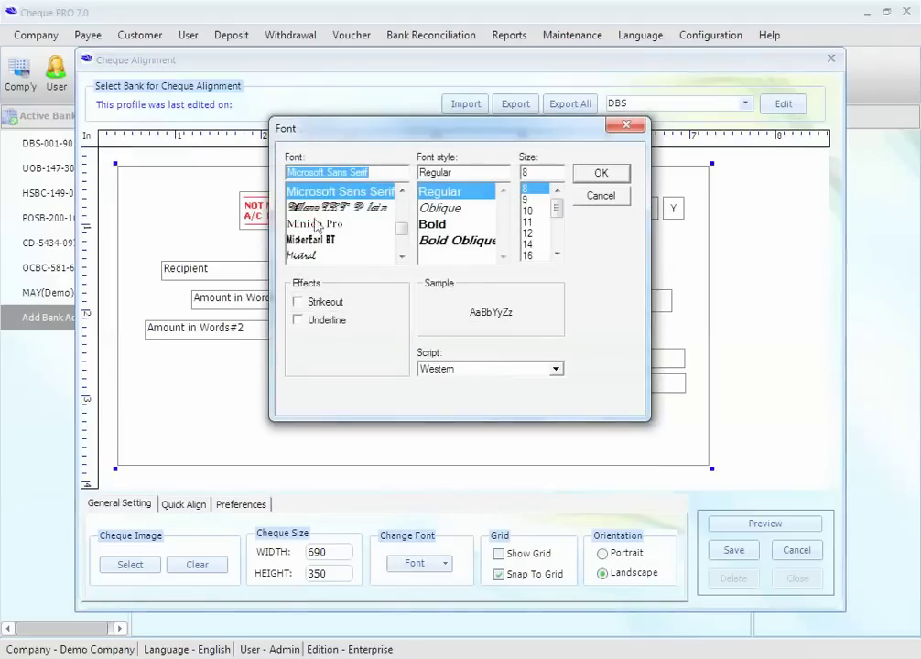
click(321, 256)
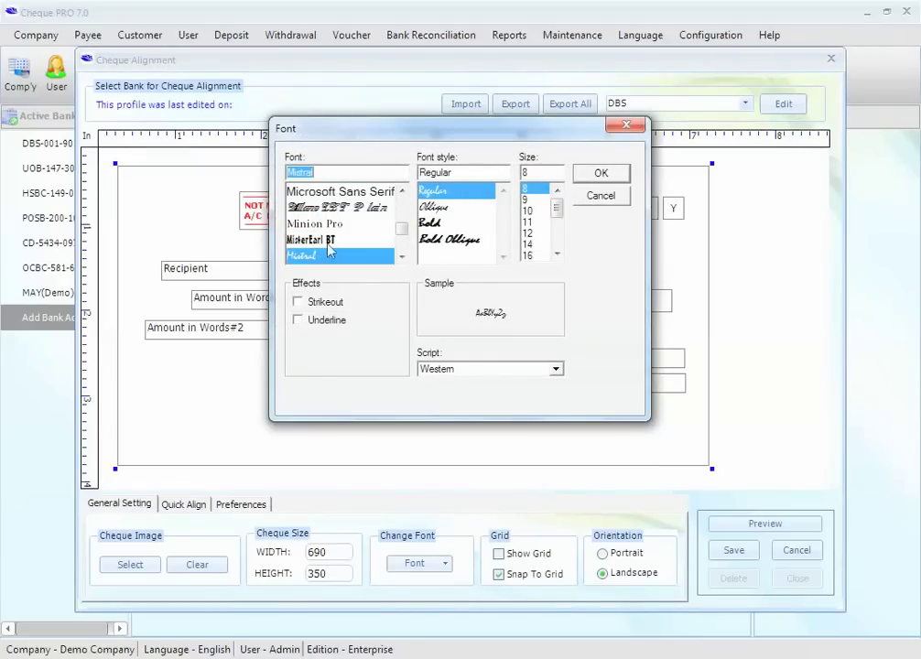
click(466, 222)
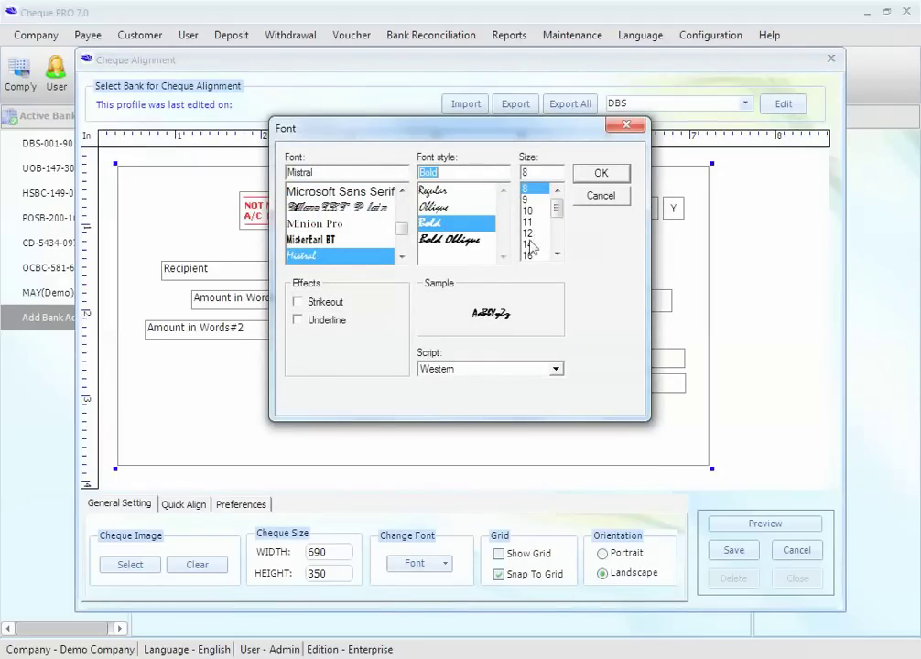
click(536, 244)
click(606, 176)
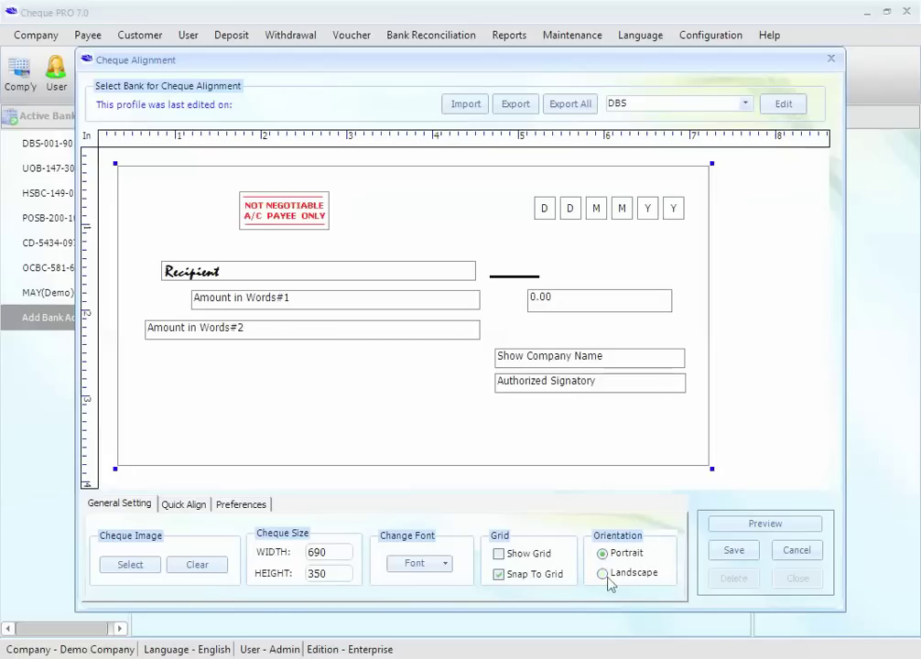
click(603, 574)
- Try the quick alignment presets from Top Left through Center Left and Center Right to Bottom Right
click(185, 507)
click(163, 566)
click(216, 565)
click(259, 567)
click(317, 566)
click(360, 558)
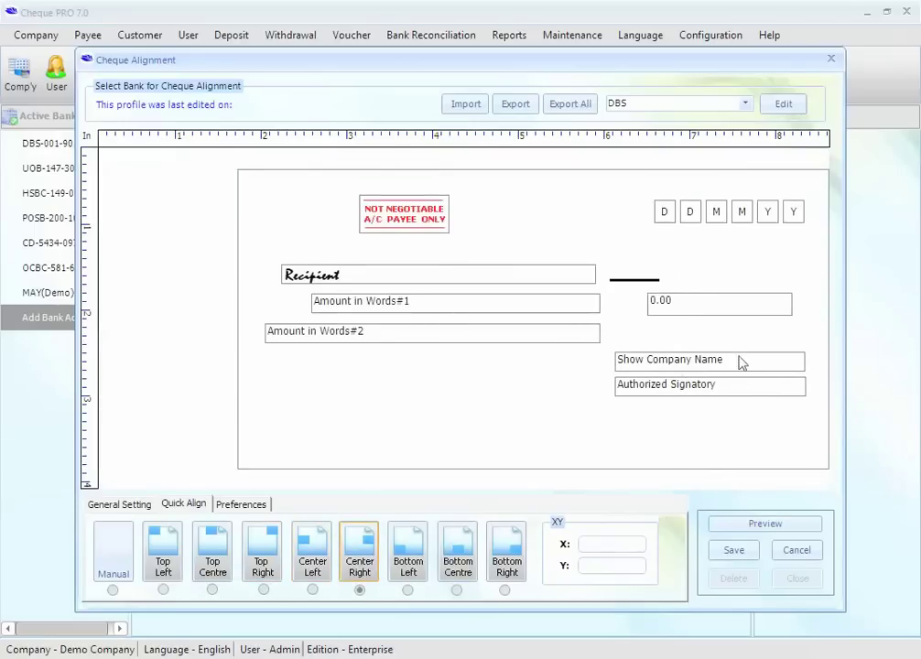
click(407, 558)
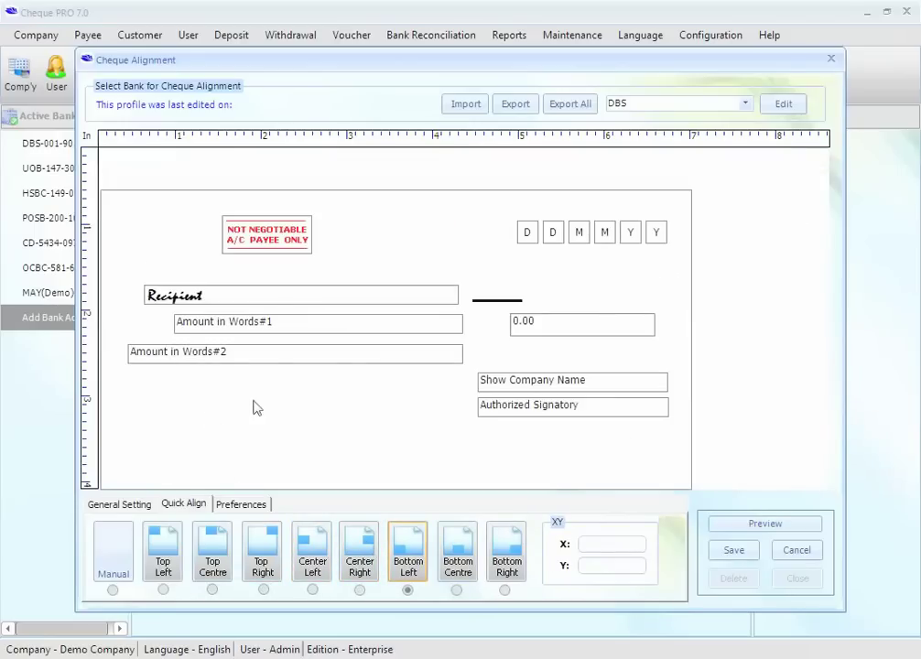
click(471, 560)
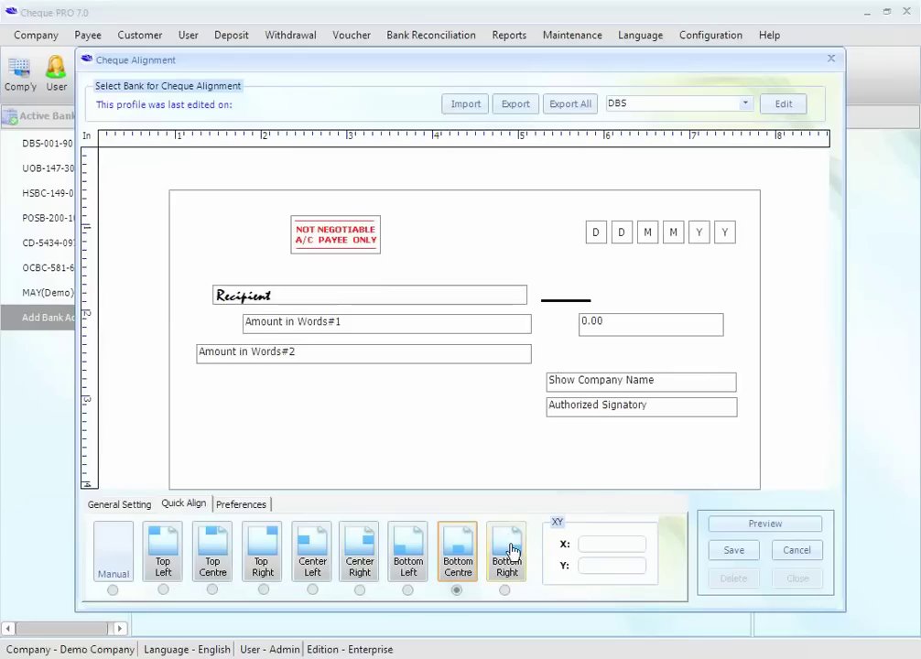
click(506, 559)
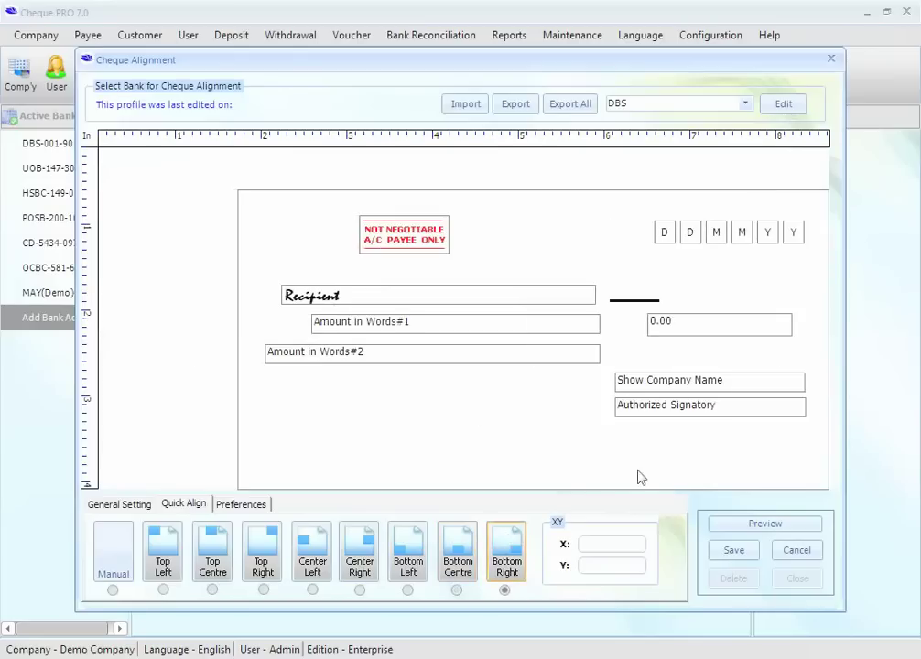
- Position the cheque manually at X 10 and Y 10
click(628, 542)
text(10)
click(641, 566)
text(10)
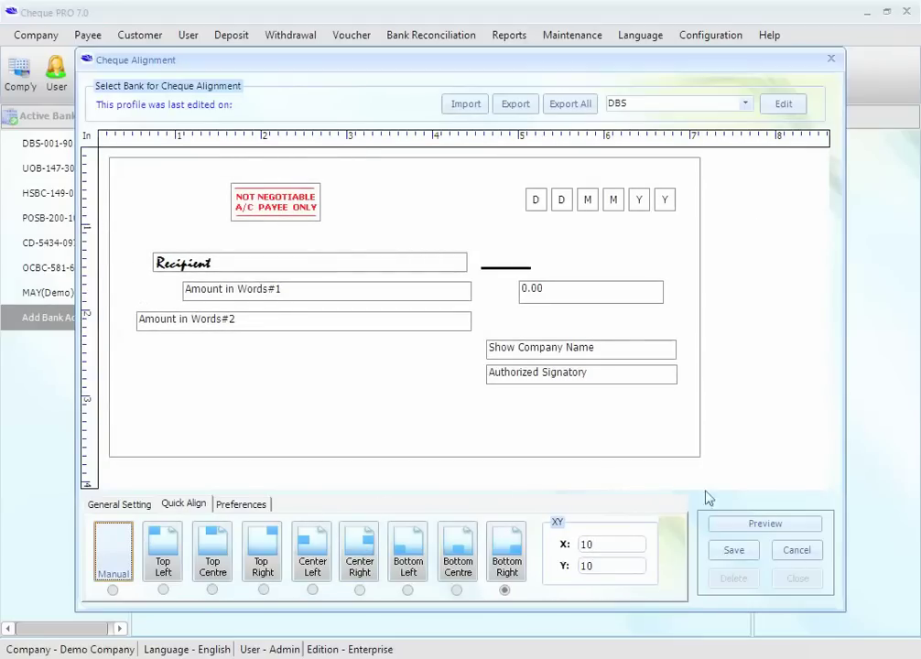
- Add *** before and after the recipient, amount and amount in words, and print the amount in words in all capital letters
click(237, 504)
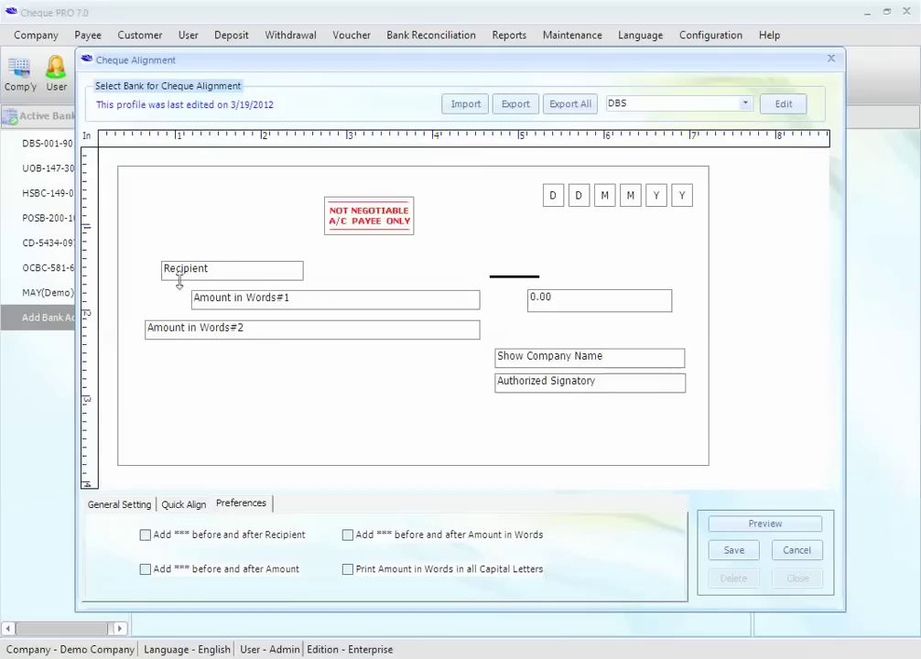
click(146, 536)
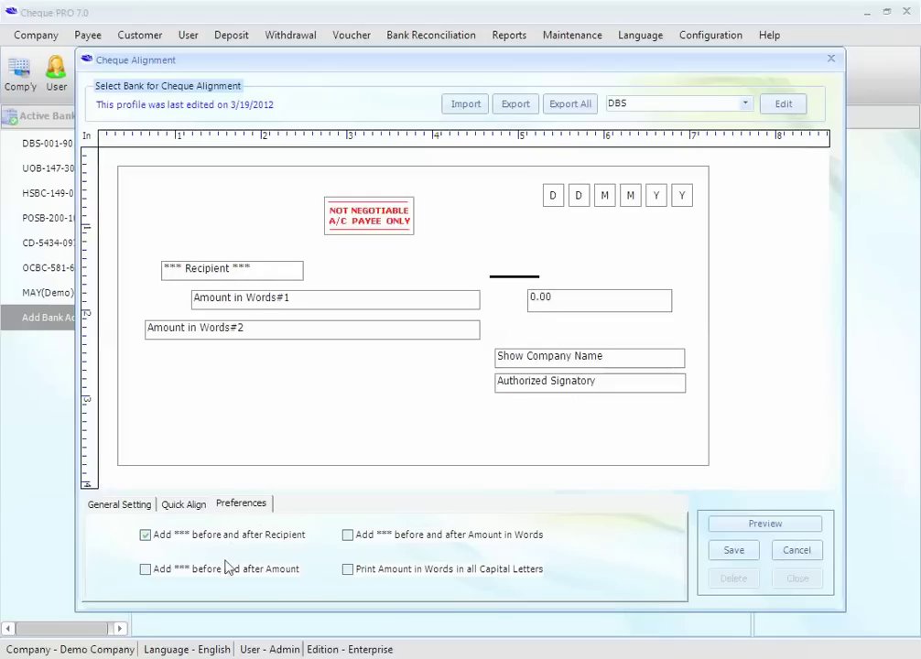
click(145, 570)
click(348, 536)
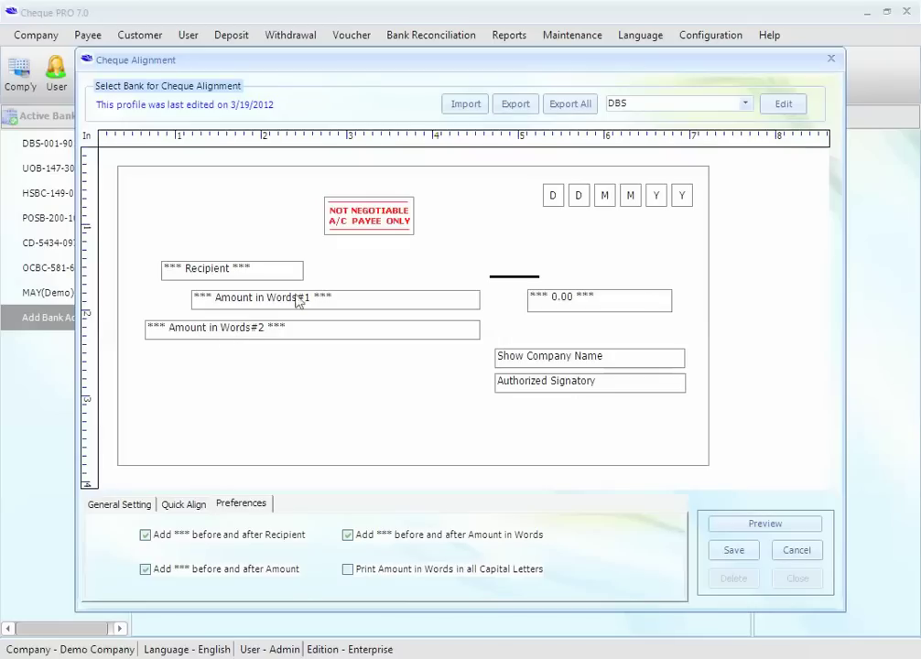
click(348, 571)
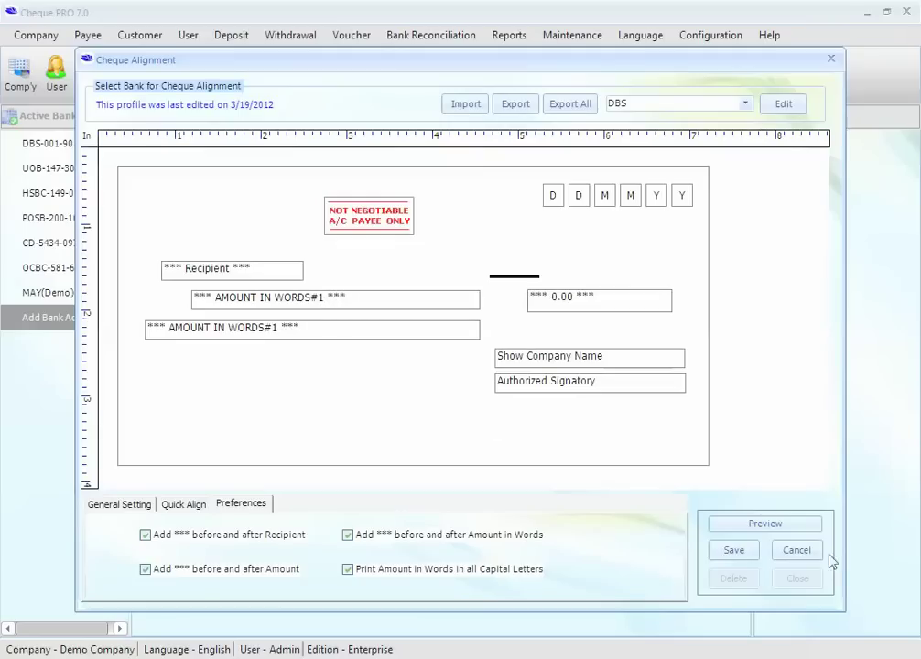
- Import dbsbank.jpg from the SINGAPORE folder as the cheque's background image
click(143, 511)
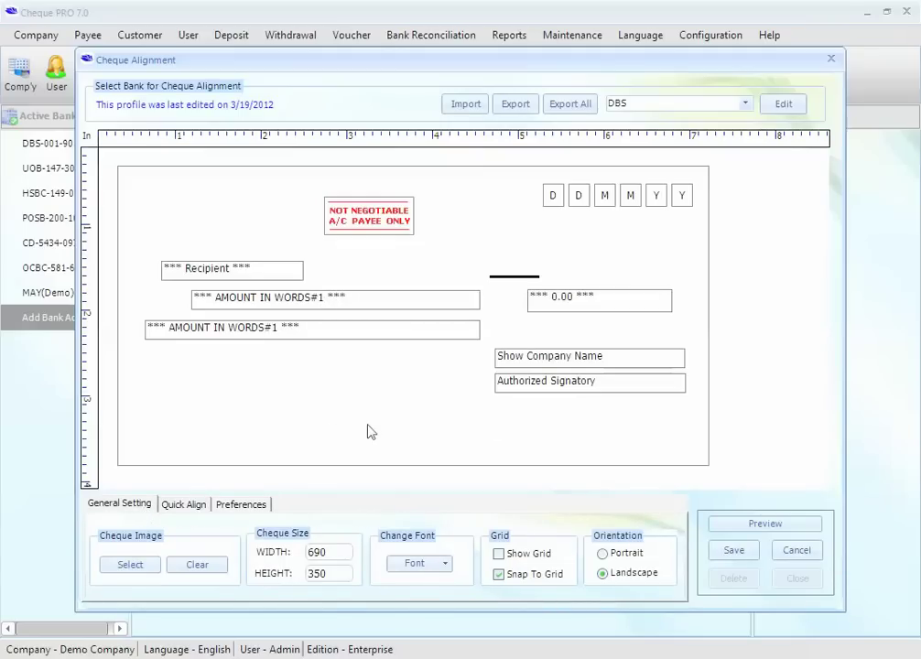
click(131, 566)
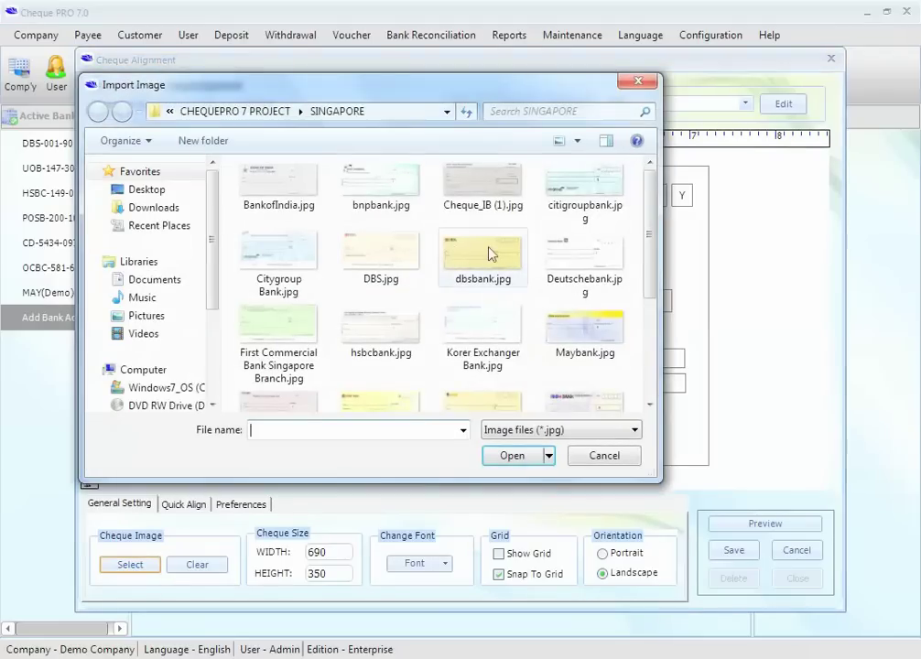
click(492, 254)
click(508, 456)
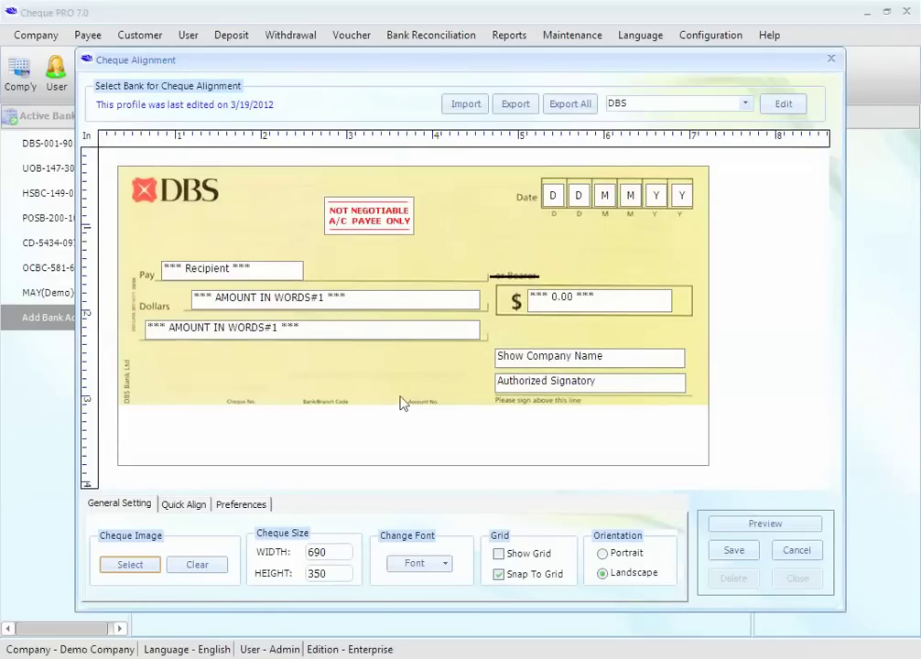
- Set the cheque height to 280 to fit the background image
double_click(335, 573)
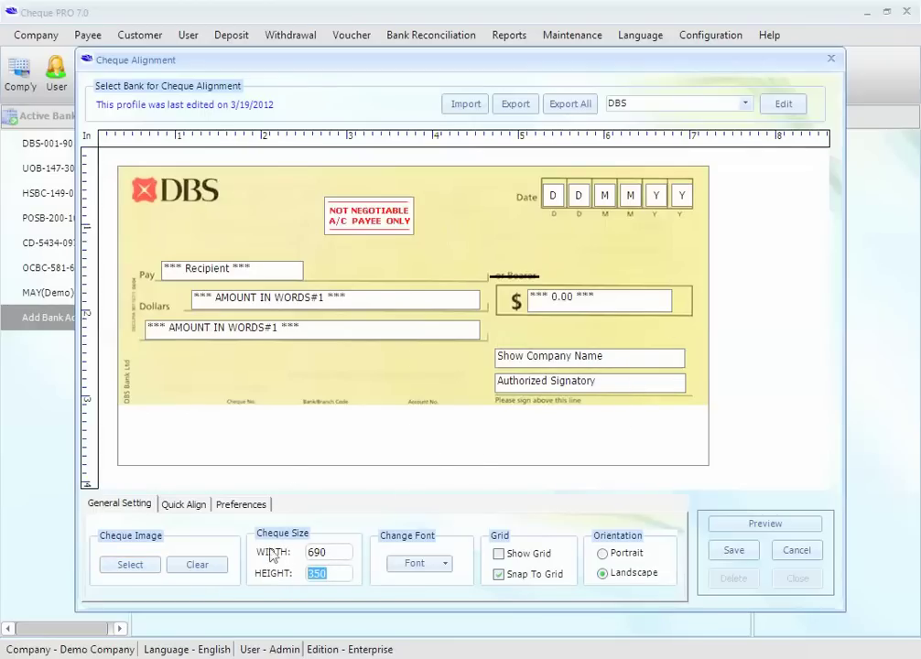
click(334, 549)
key(Tab)
text(2)
key(Tab)
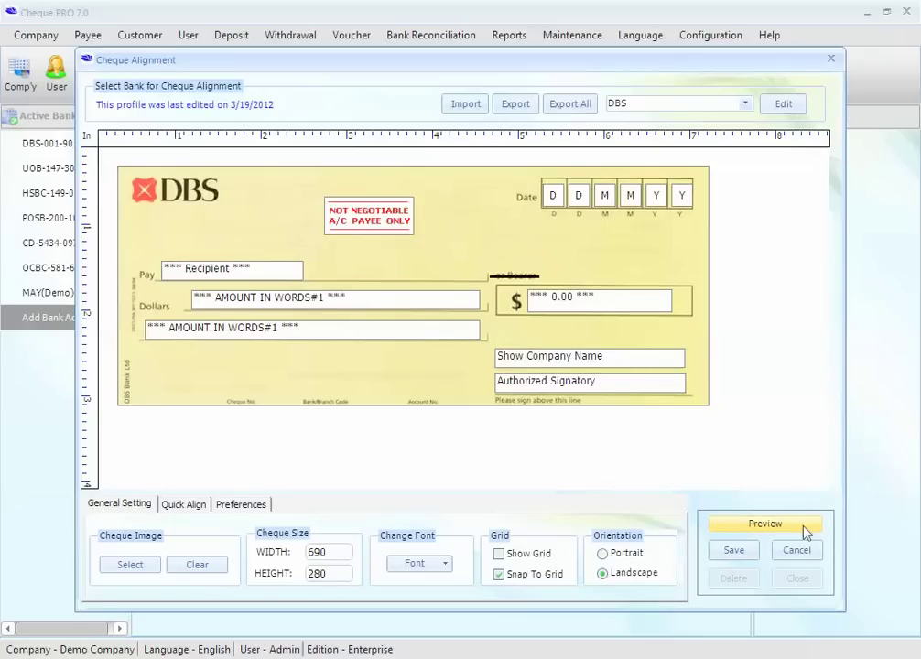
- Preview the DBS cheque, close the preview, and save the cheque alignment
click(806, 532)
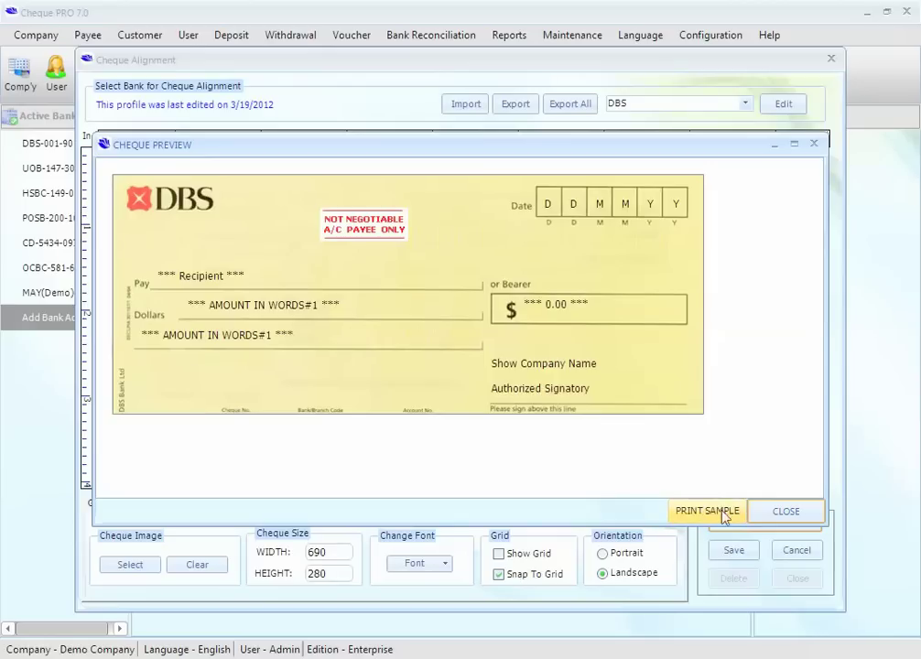
click(791, 513)
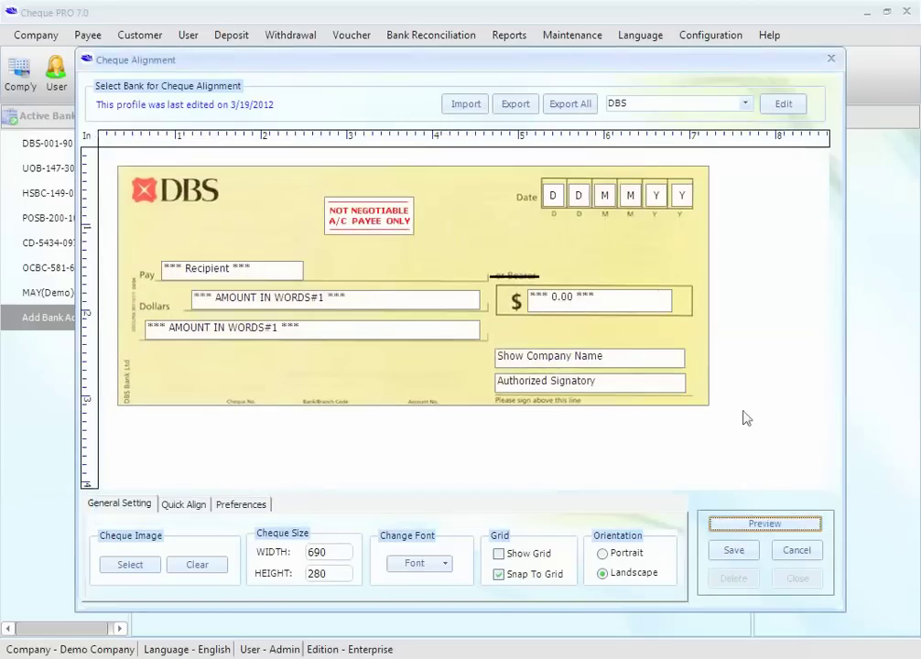
click(743, 551)
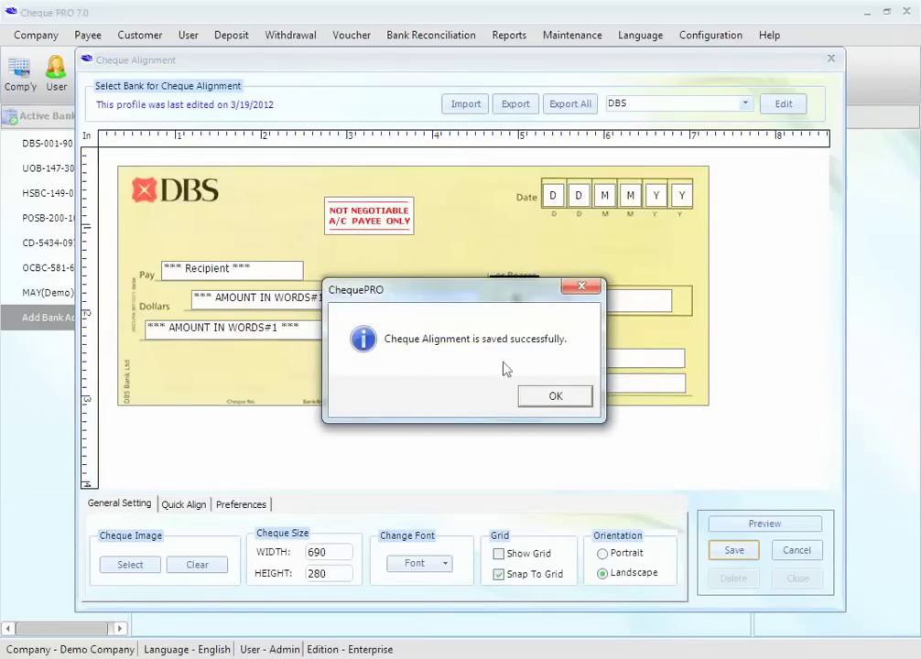
click(555, 398)
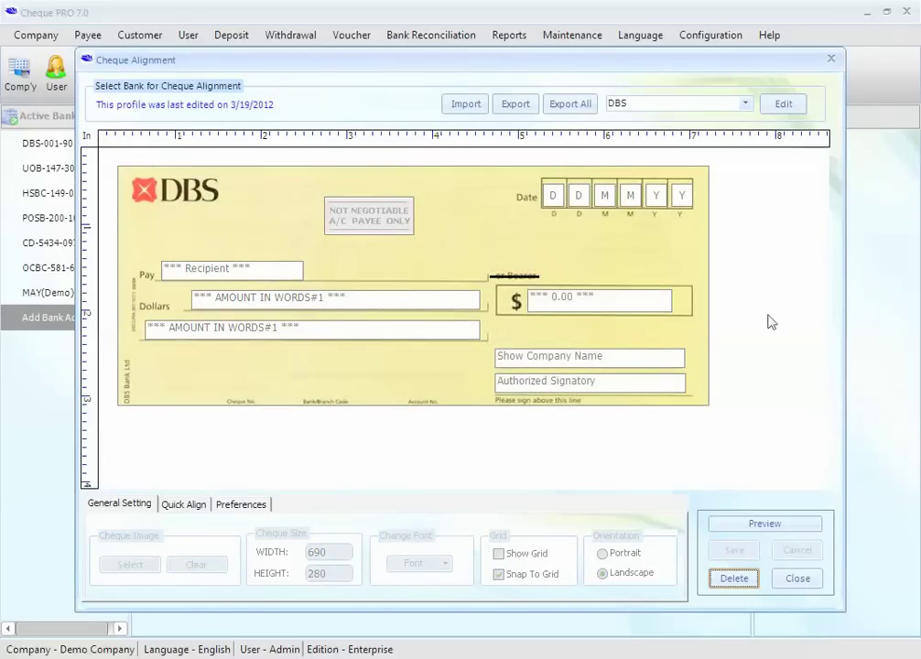